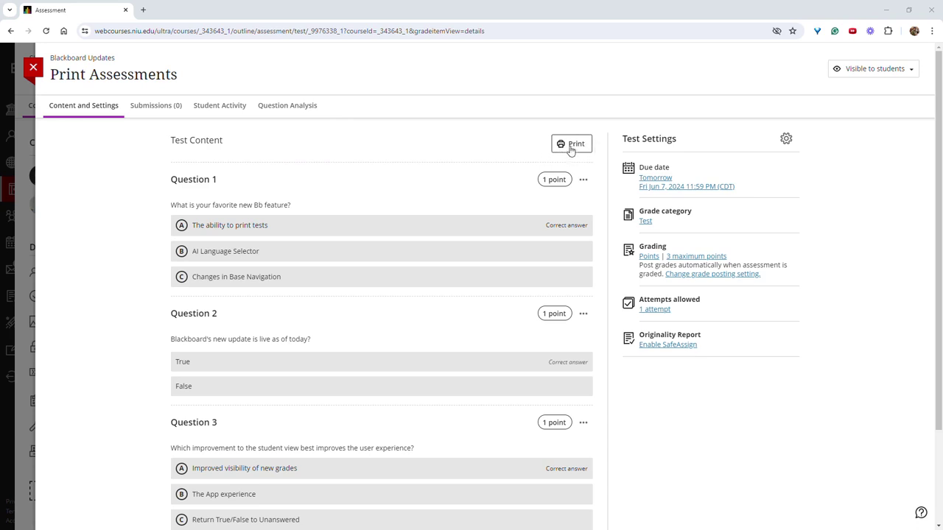
Open the print output of the Print Assessments test.
{"action": "left_click", "coordinate": [566, 148]}
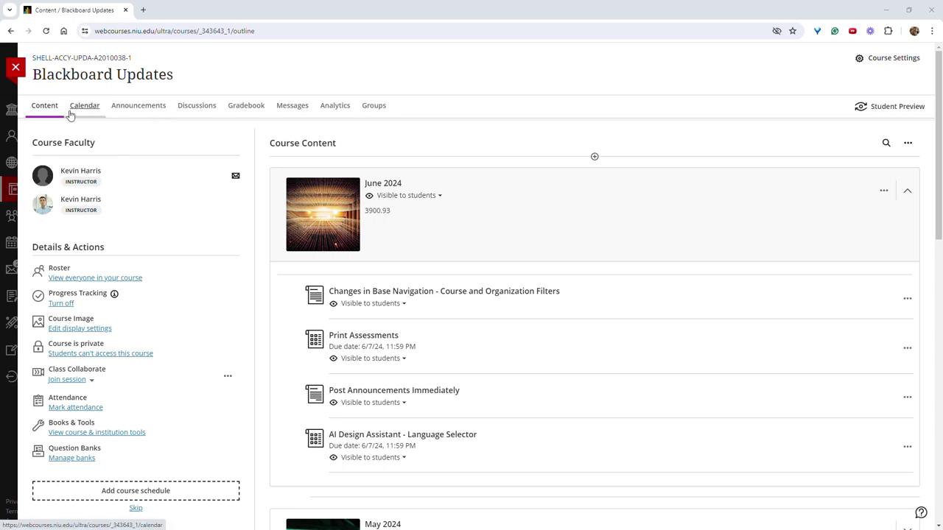
Create and post a course announcement titled "Announcement" with the message "Message", without an email copy or schedule.
{"action": "left_click", "coordinate": [146, 110]}
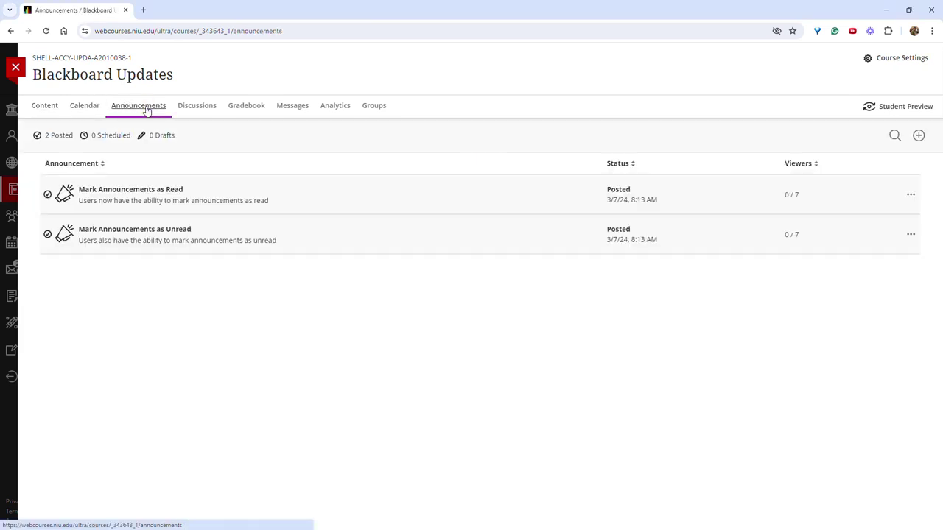
{"action": "left_click", "coordinate": [920, 137]}
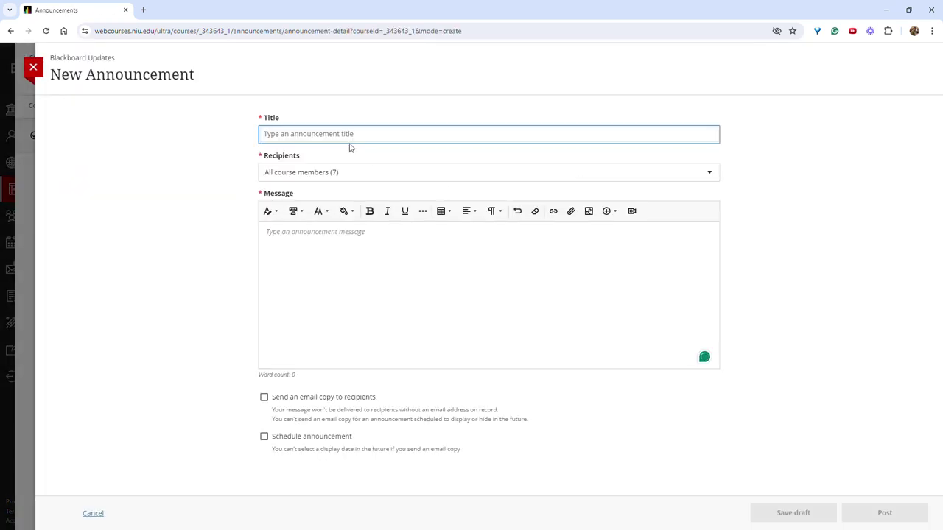
{"action": "left_click", "coordinate": [342, 138]}
{"action": "type", "text": "Announcement"}
{"action": "left_click", "coordinate": [381, 289]}
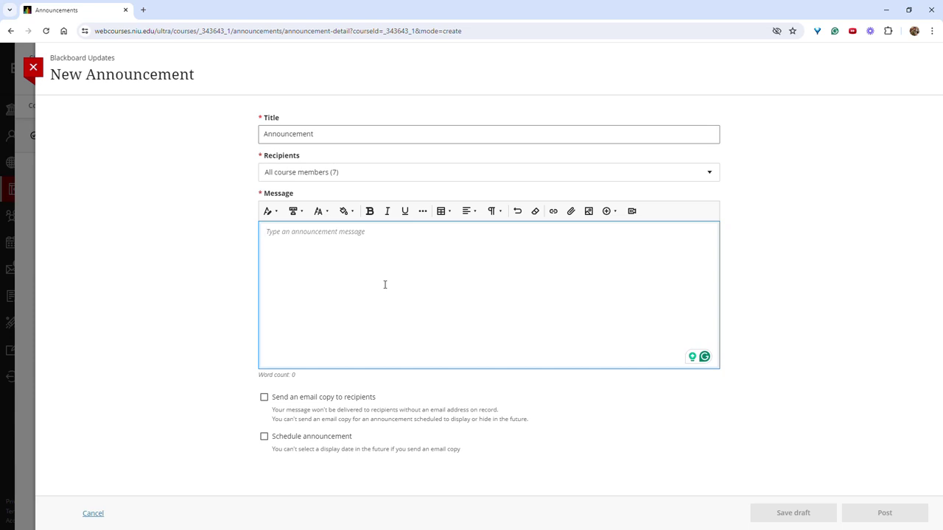
{"action": "type", "text": "Message"}
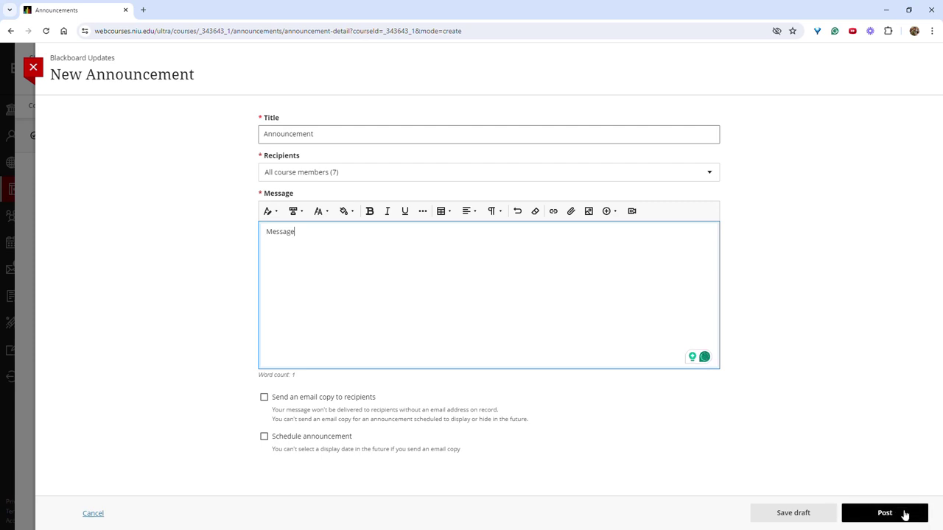
{"action": "left_click", "coordinate": [888, 512]}
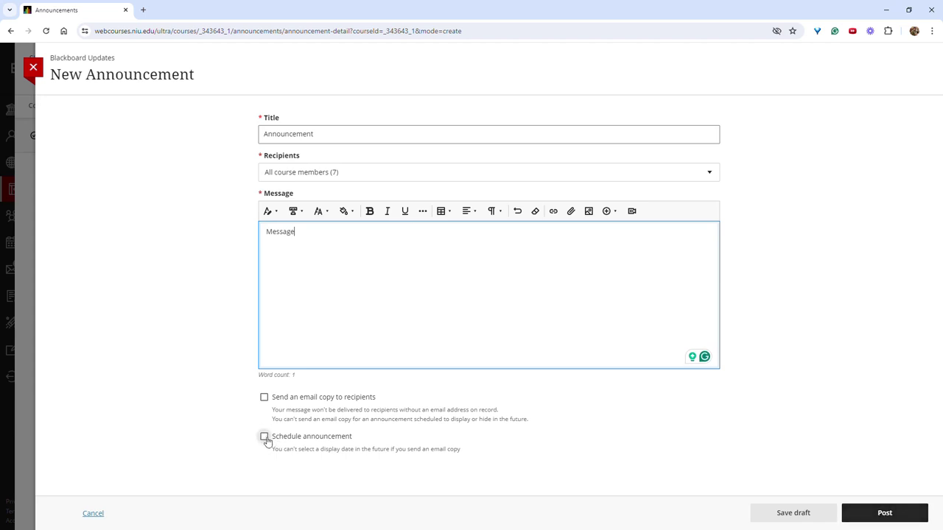
{"action": "left_click", "coordinate": [875, 514]}
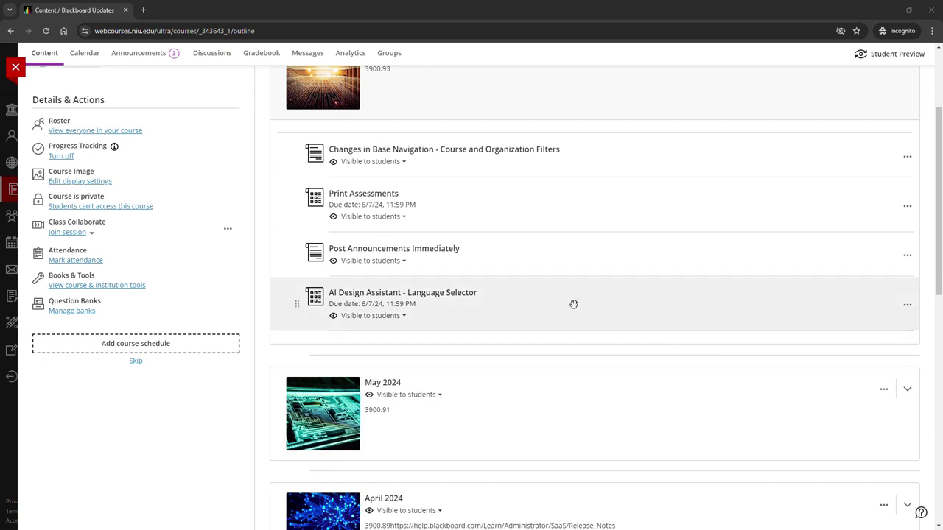
Open the "AI Design Assistant - Language Selector" test and start auto-generating questions for it.
{"action": "left_click", "coordinate": [574, 304]}
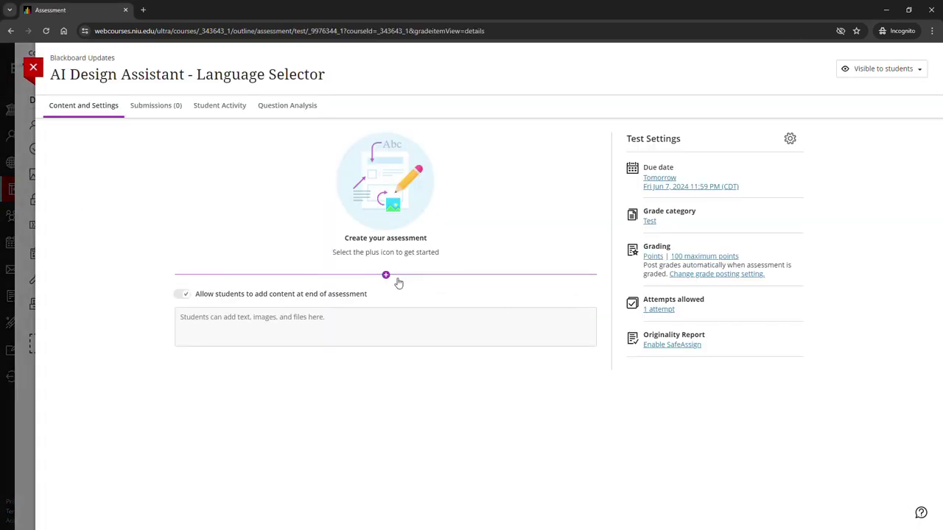
{"action": "left_click", "coordinate": [385, 274]}
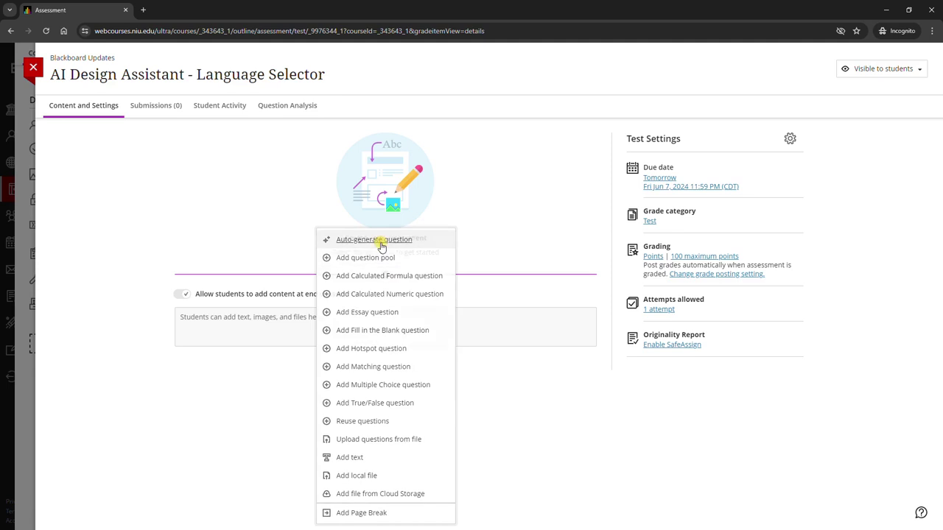
{"action": "left_click", "coordinate": [380, 242]}
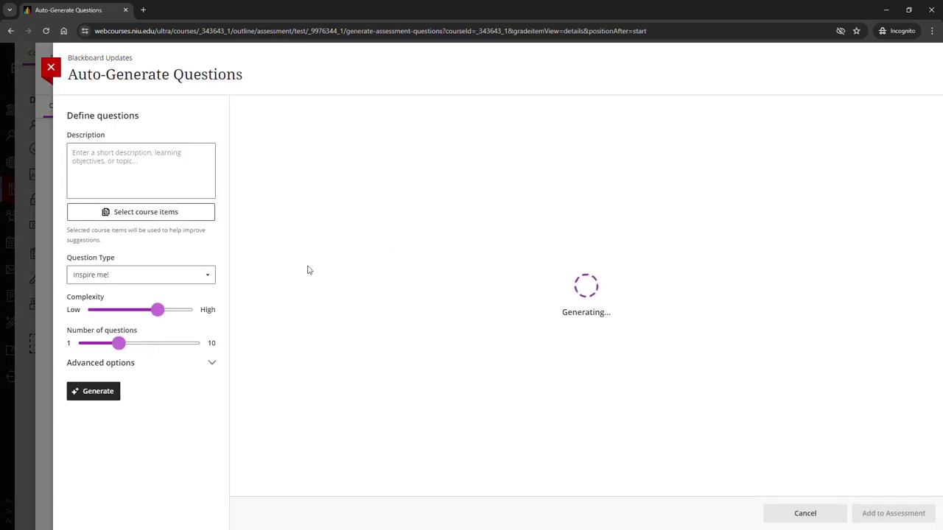
Set the output language of the auto-generated questions to French - Français and generate them again.
{"action": "left_click", "coordinate": [122, 366]}
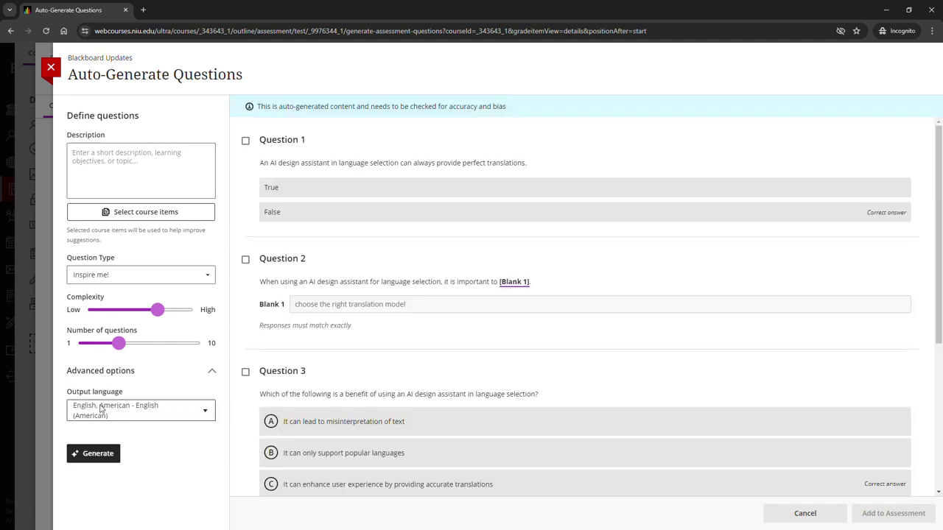
{"action": "left_click", "coordinate": [158, 411]}
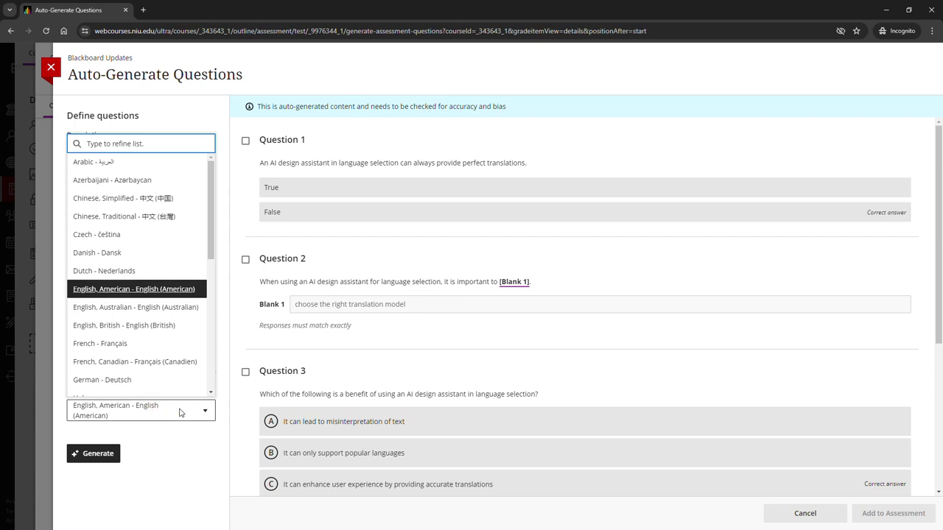
{"action": "left_click", "coordinate": [132, 344]}
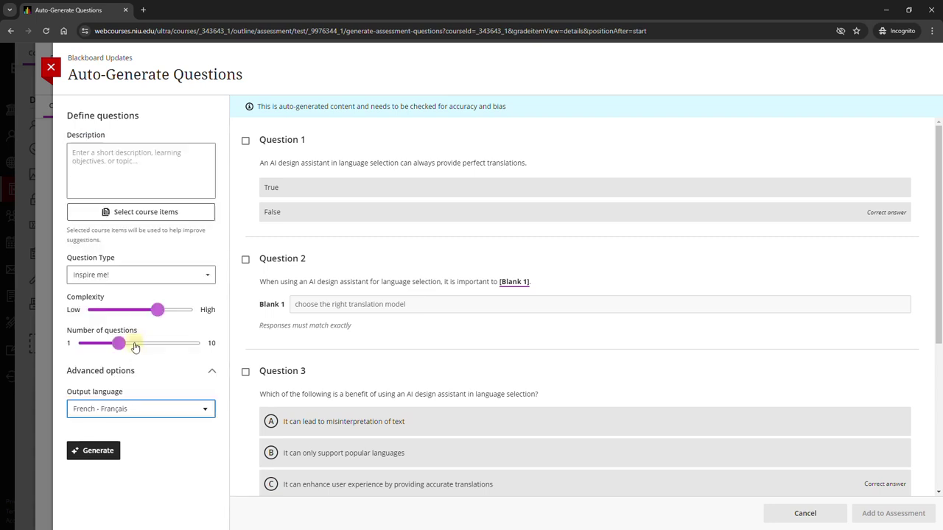
{"action": "left_click", "coordinate": [92, 453]}
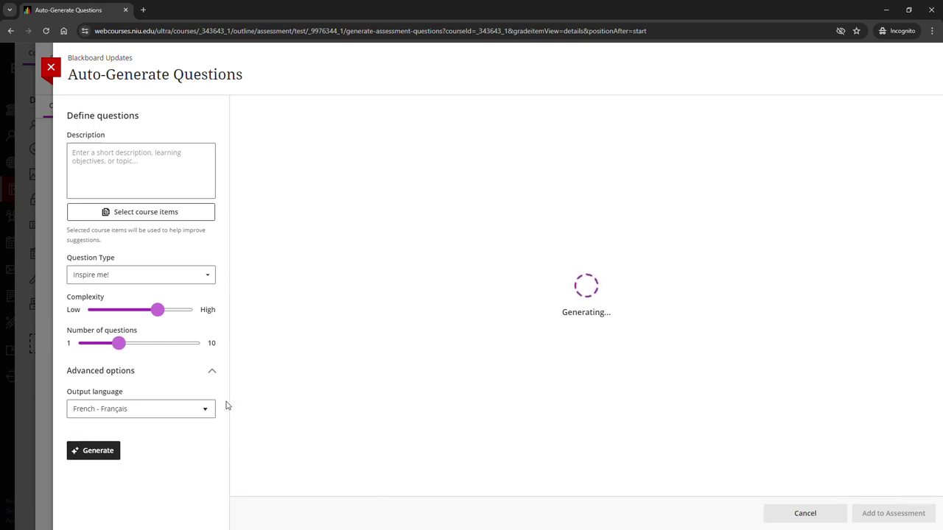
Select generated questions 1, 2 and 3 for the assessment.
{"action": "left_click", "coordinate": [245, 140]}
{"action": "left_click", "coordinate": [245, 140]}
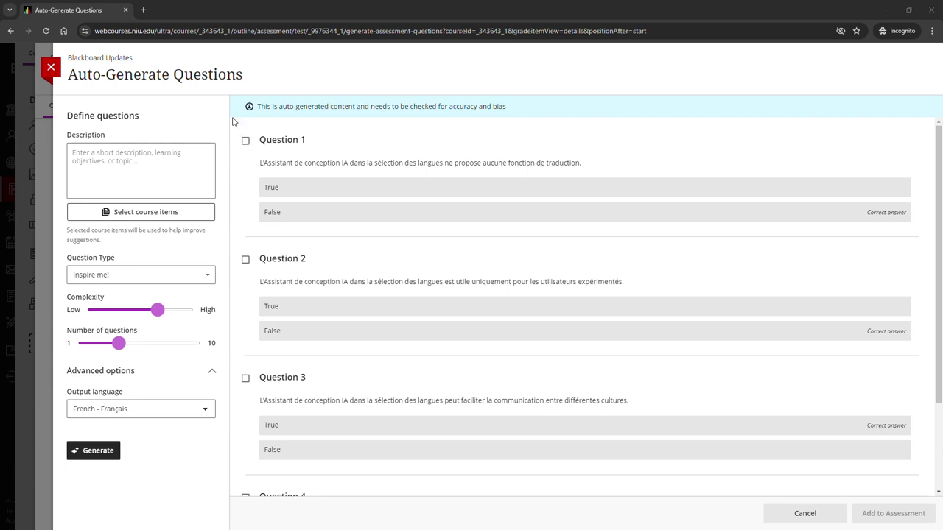
{"action": "left_click", "coordinate": [245, 140]}
{"action": "left_click", "coordinate": [245, 261]}
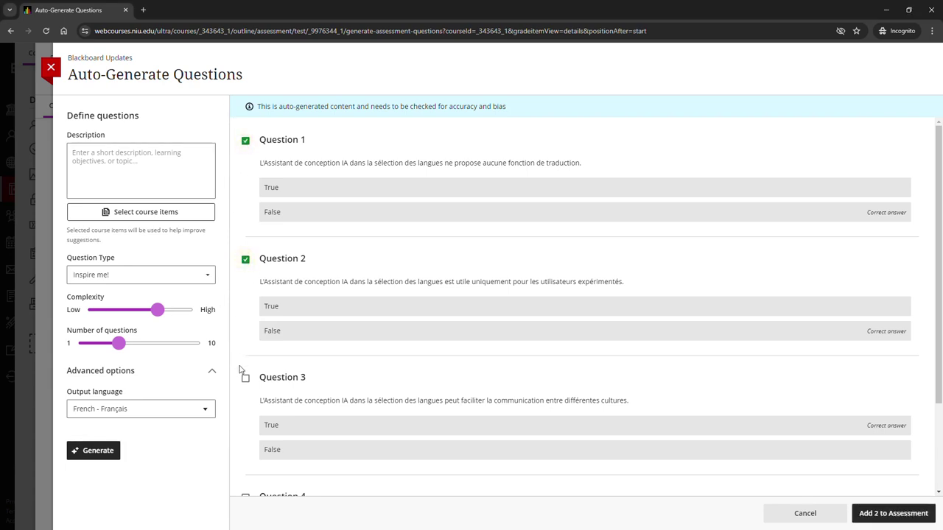
{"action": "left_click", "coordinate": [245, 378]}
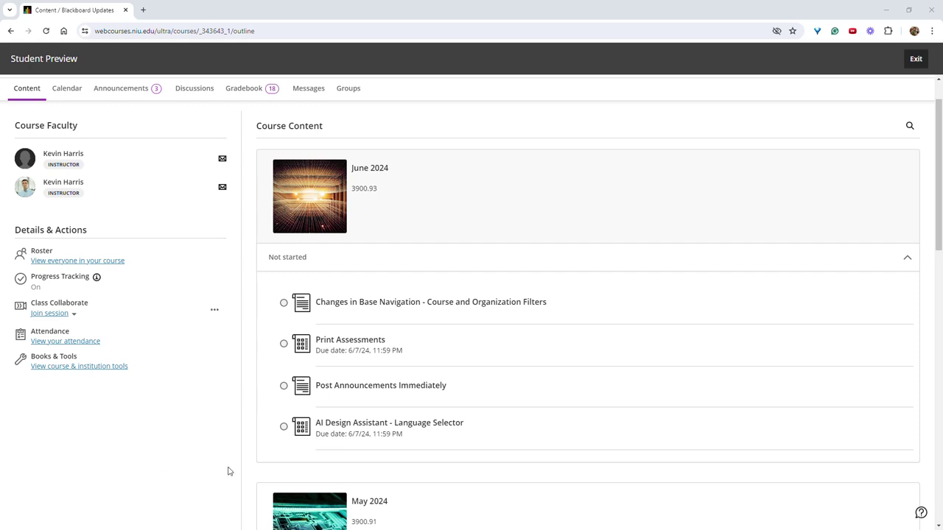
Open the AI Design Assistant test attempt in Student Preview, answer question 1 True and question 2 False, and clear each selection.
{"action": "left_click", "coordinate": [451, 432]}
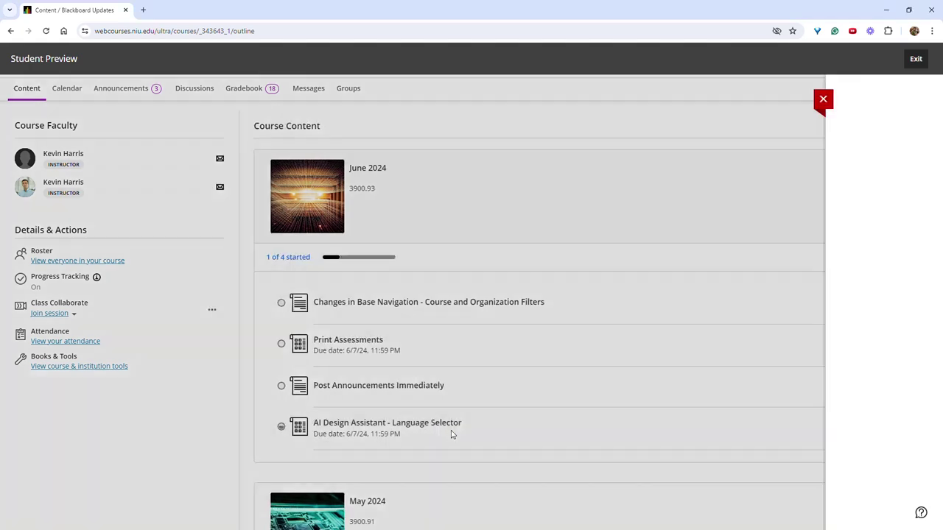
{"action": "left_click", "coordinate": [831, 512]}
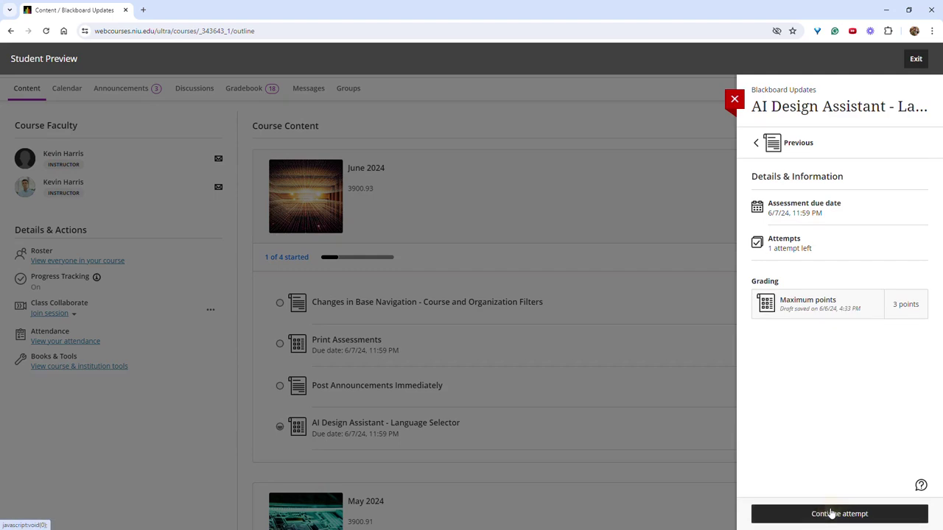
{"action": "left_click", "coordinate": [184, 247]}
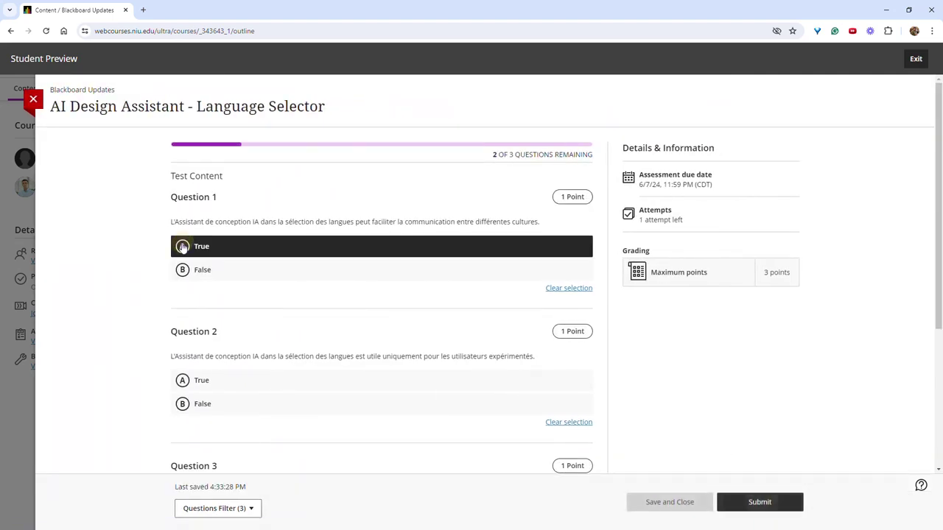
{"action": "left_click", "coordinate": [567, 288]}
{"action": "left_click", "coordinate": [183, 404]}
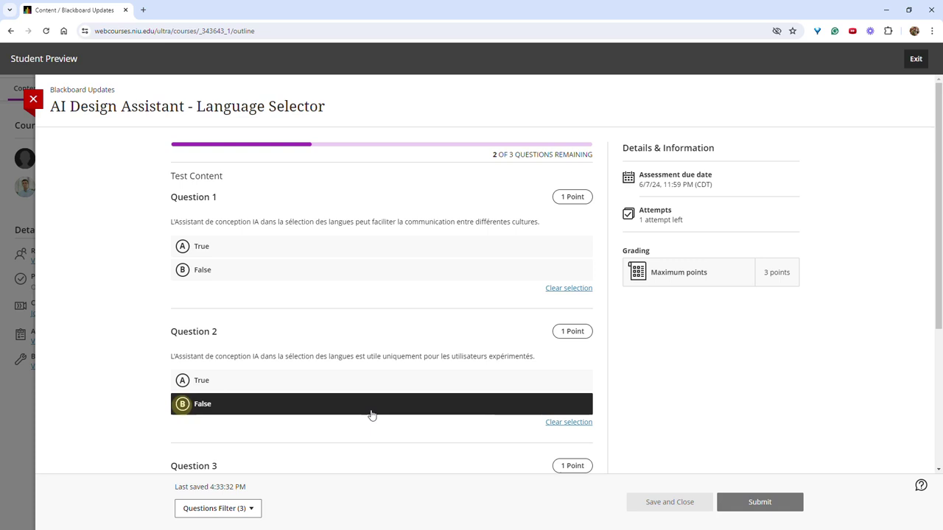
{"action": "left_click", "coordinate": [568, 422]}
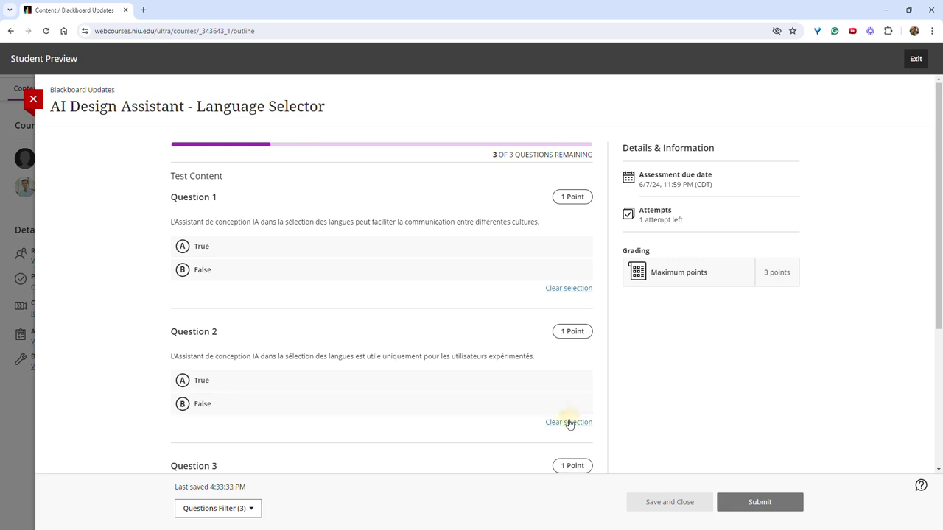
Close the test attempt and open the student's Gradebook in Student Preview.
{"action": "left_click", "coordinate": [33, 100]}
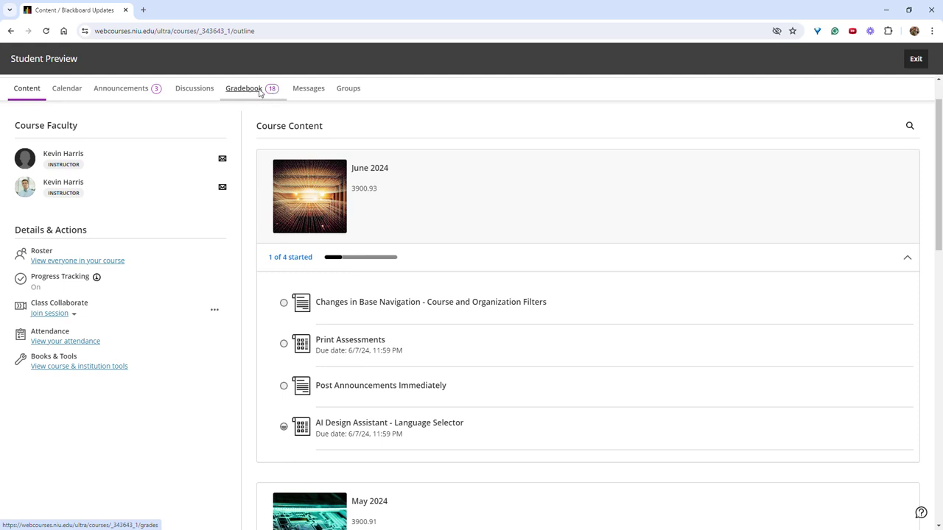
{"action": "left_click", "coordinate": [244, 89]}
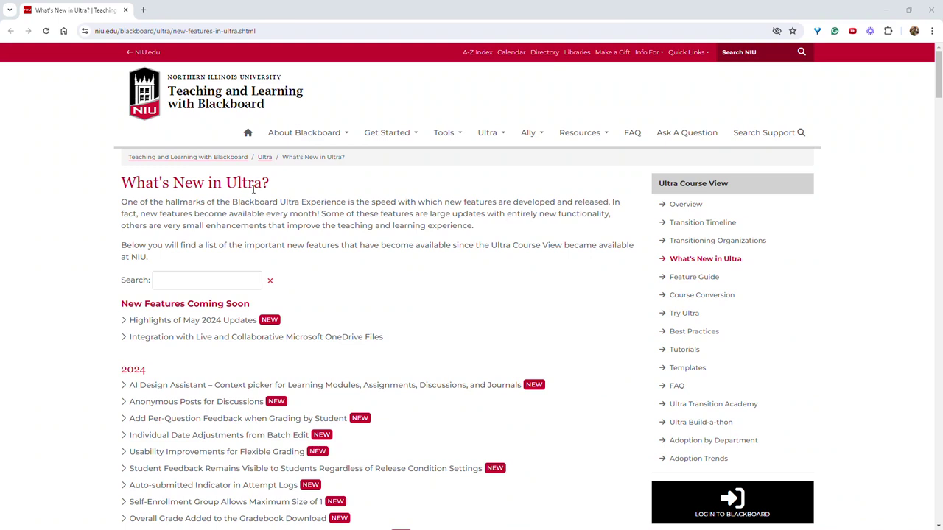
Switch to the PowerPoint presentation with the "Connect With Us" slide.
{"action": "key", "text": "alt+Tab"}
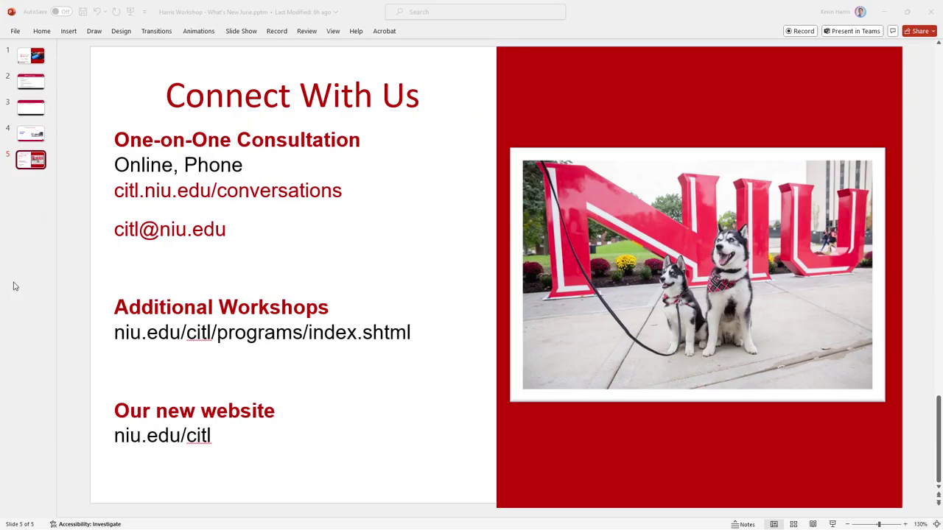